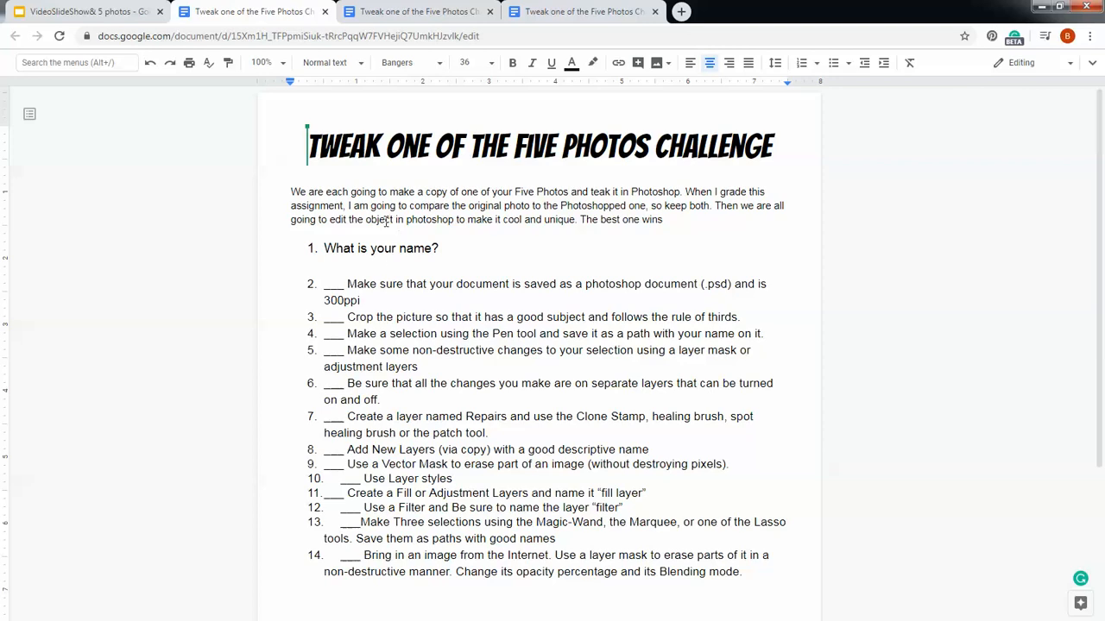
- Switch from the assignment document to the slides and then over to Photoshop
left_click(113, 17)
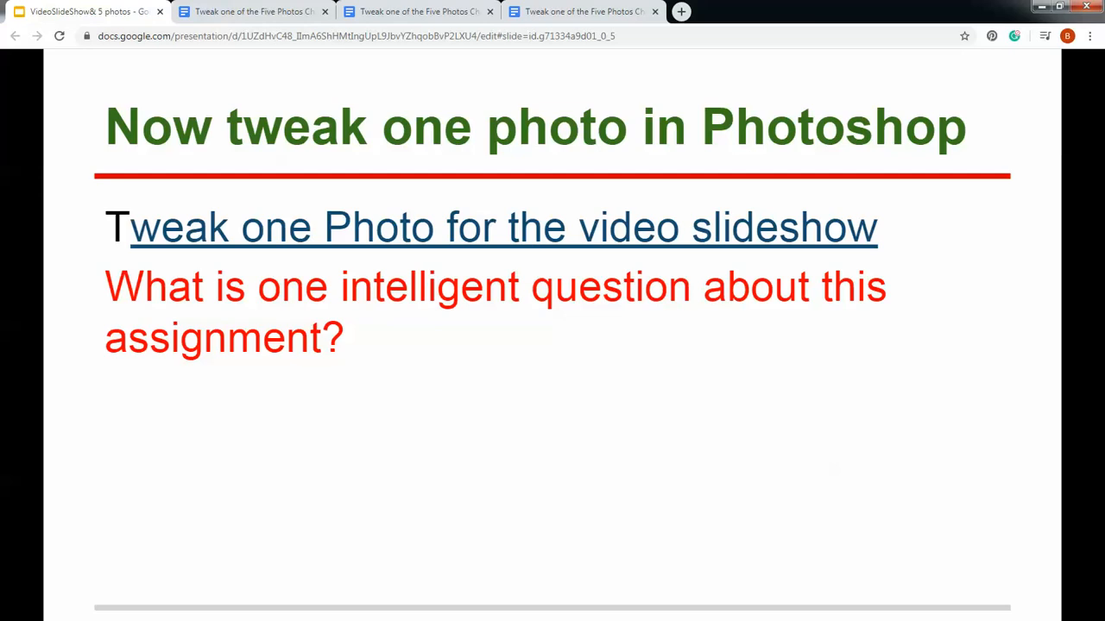
key("alt+Tab")
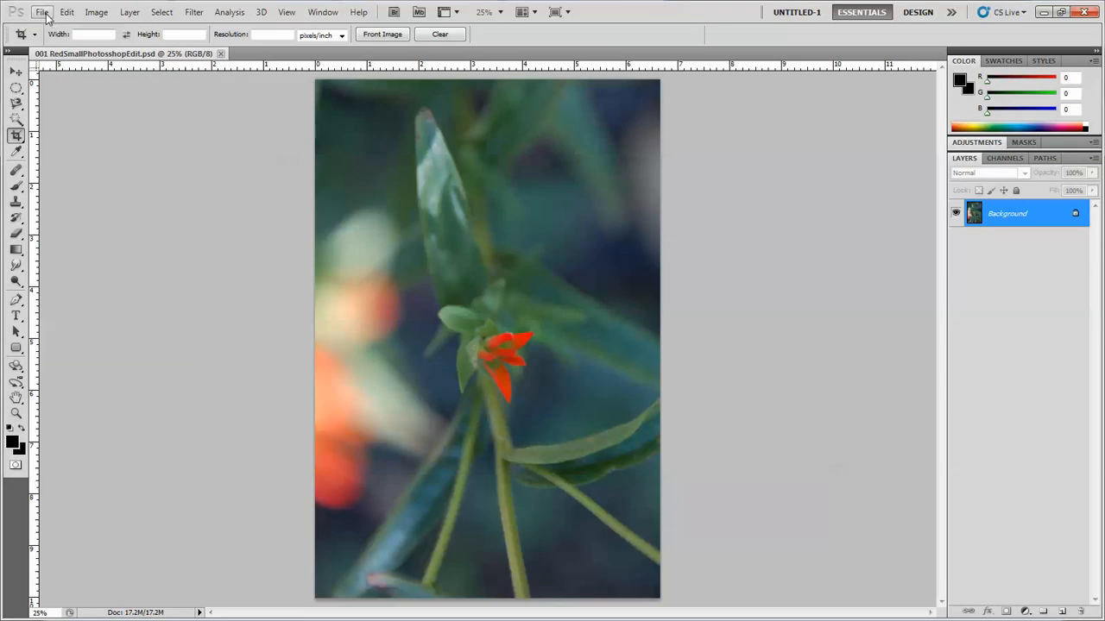
- Open 001 RedSmall.JPG from the Video SlideShow Picture Assets folder and close the older 001 RedSmallPhotoshopEdit.psd document
left_click(41, 12)
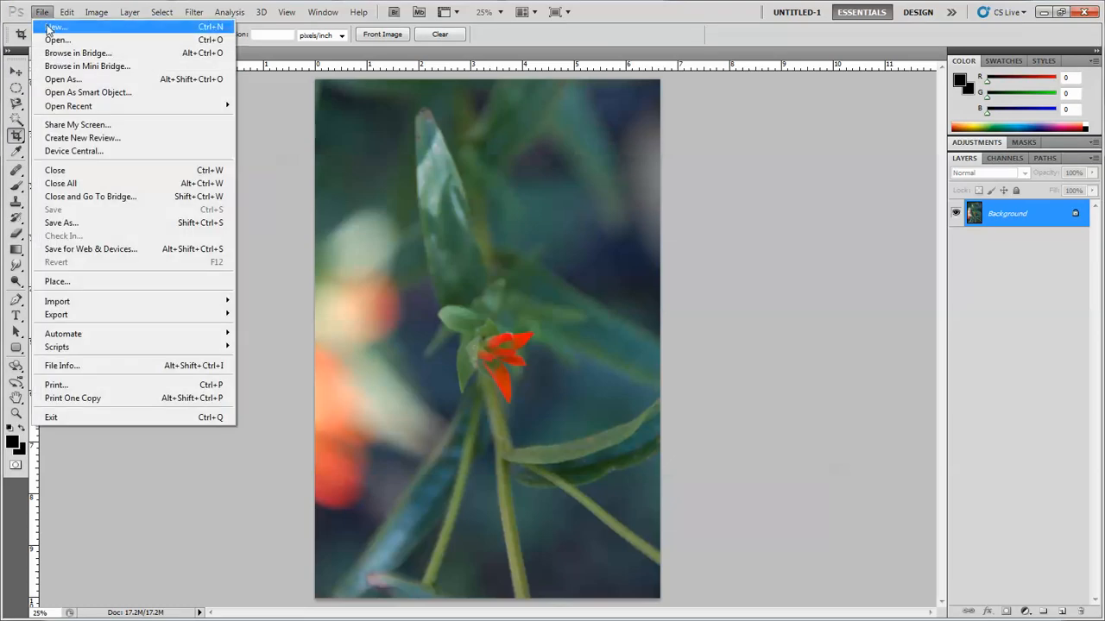
left_click(57, 40)
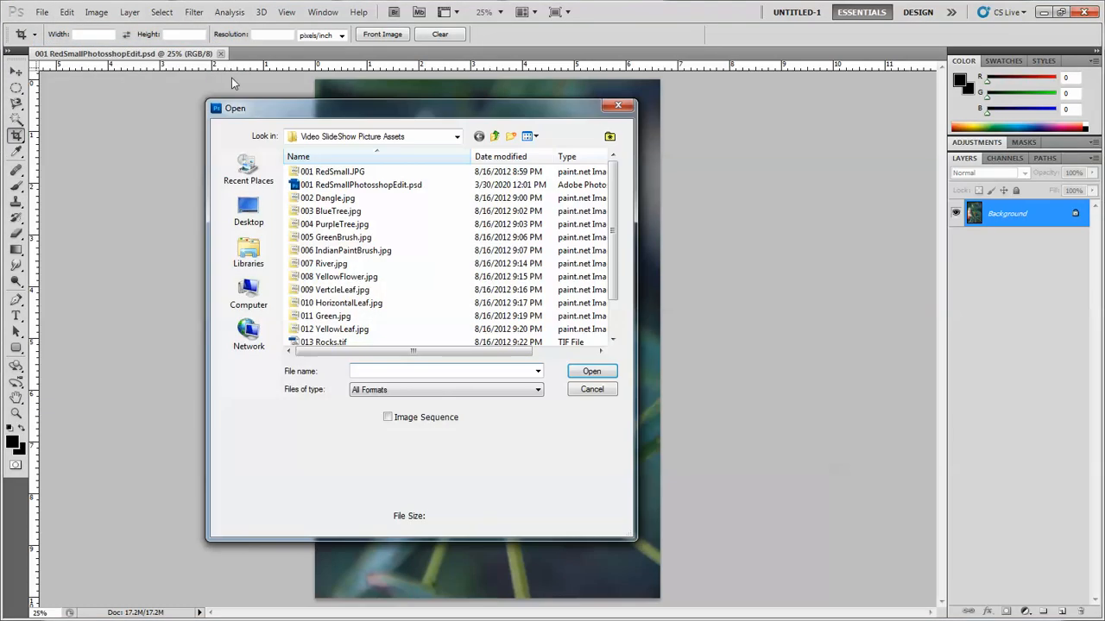
left_click(341, 173)
double_click(340, 171)
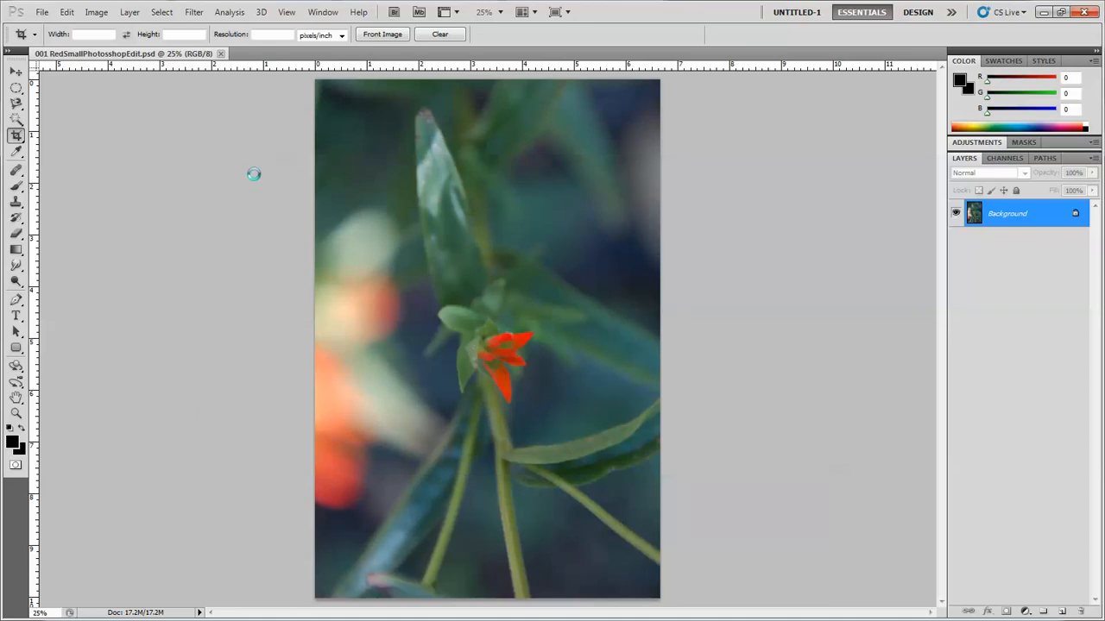
left_click(220, 54)
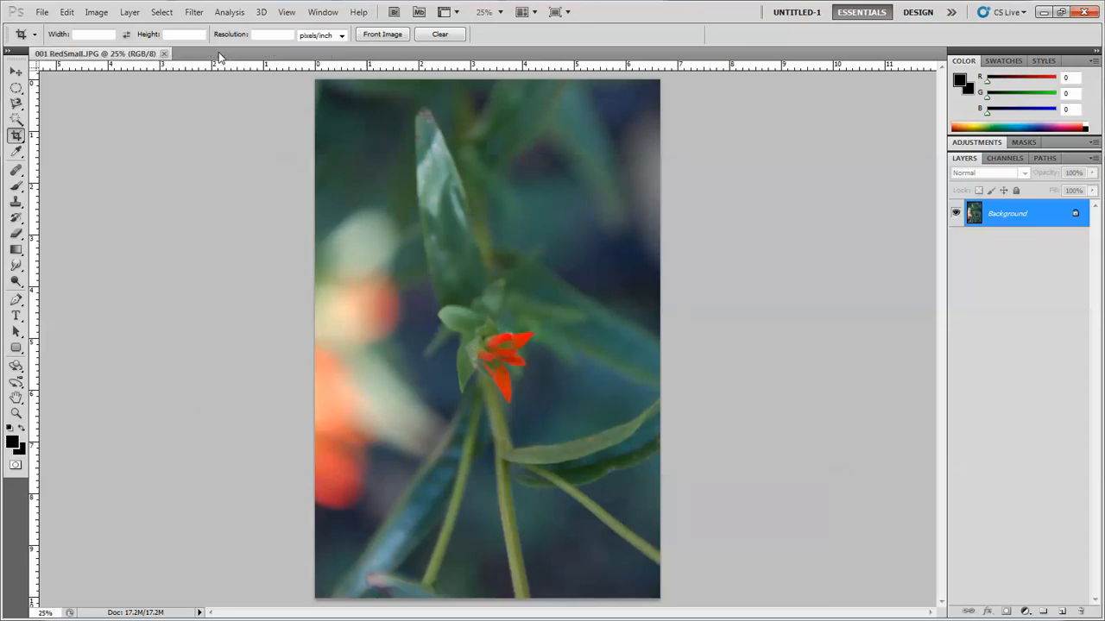
- Save the photo in Photoshop PSD format as 001 RedSmallPhotoshopEdit.psd, replacing the existing file
left_click(42, 12)
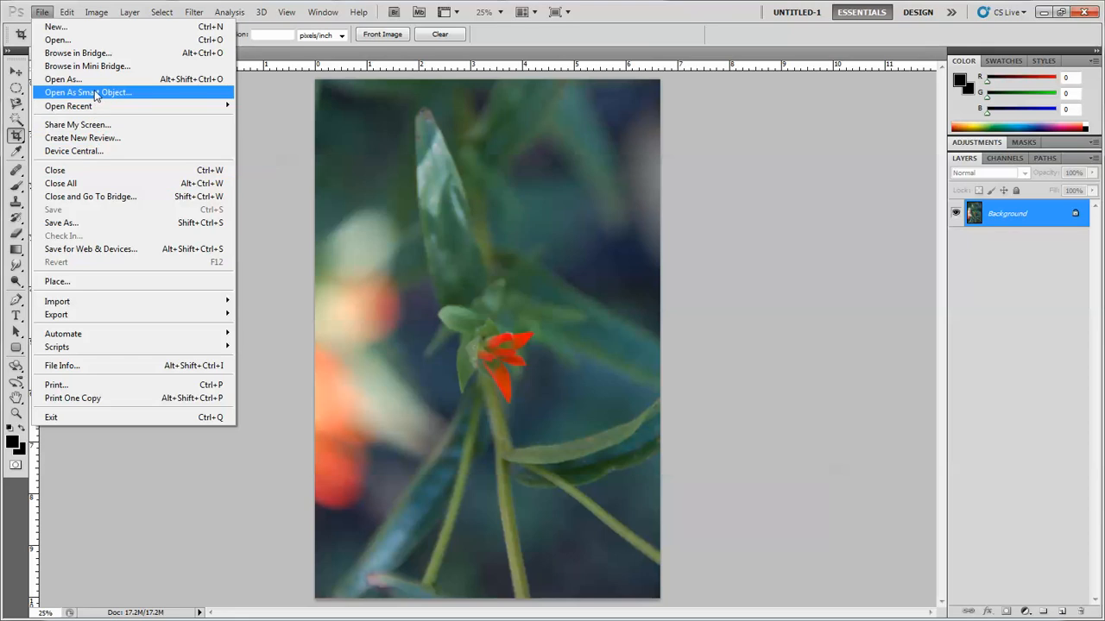
left_click(100, 226)
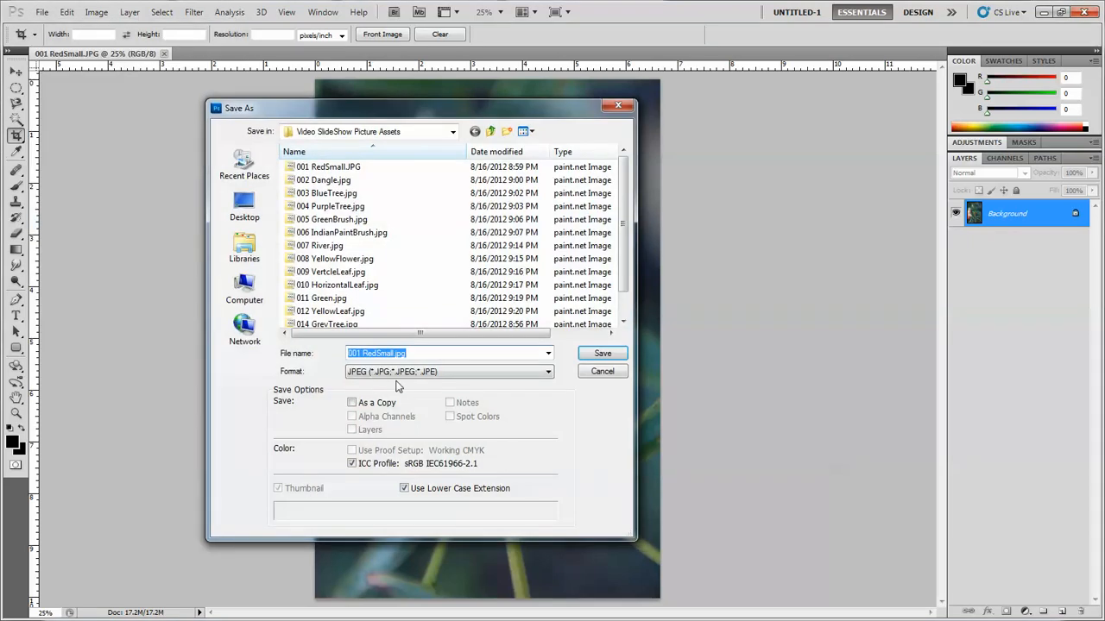
left_click(476, 372)
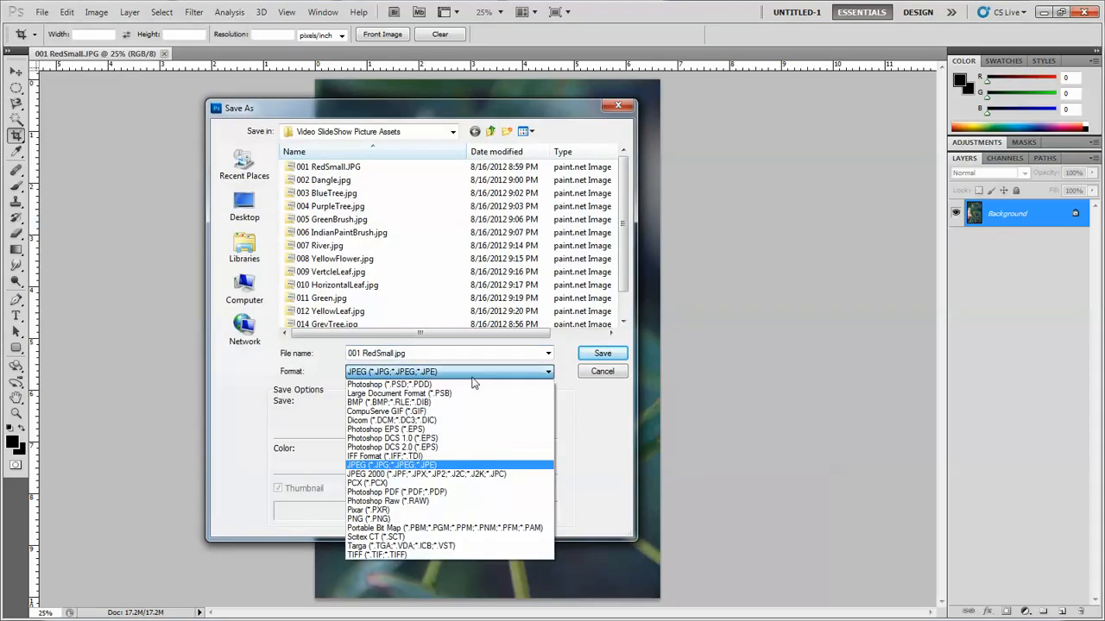
left_click(413, 386)
left_click(315, 171)
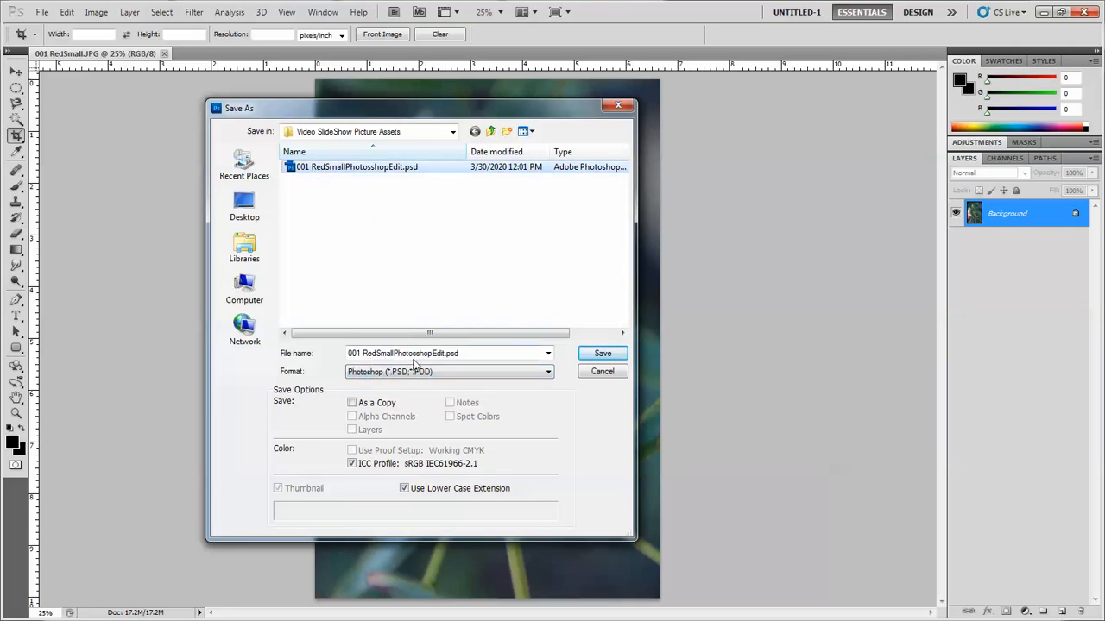
left_click(615, 355)
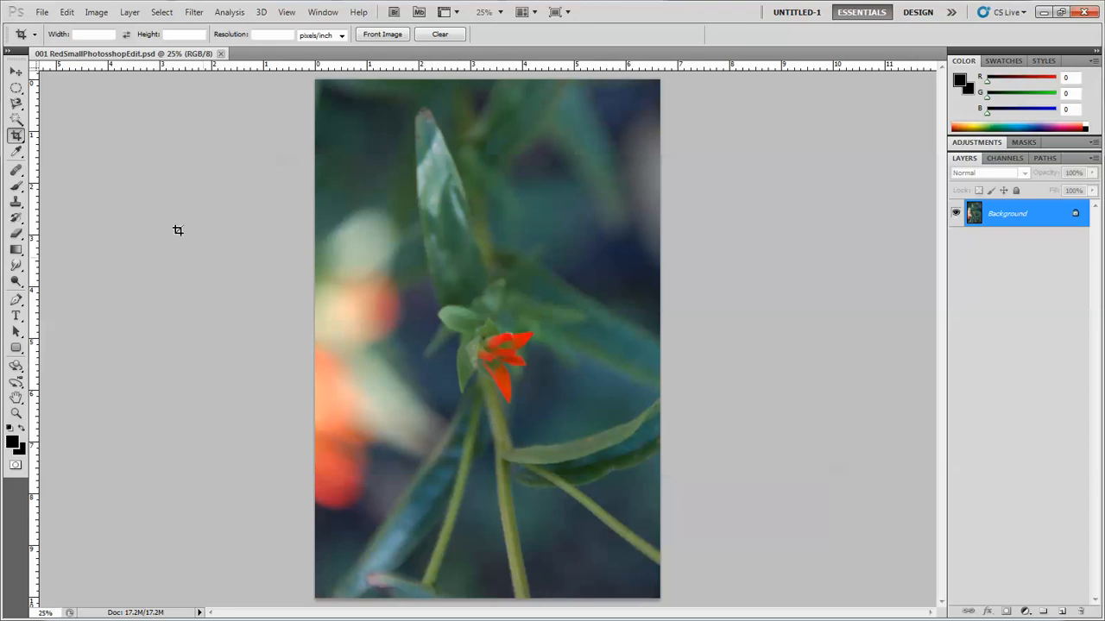
- Set the Crop tool to a width of 6.5 in, height of 10 in and resolution of 300 pixels/inch
left_click(91, 35)
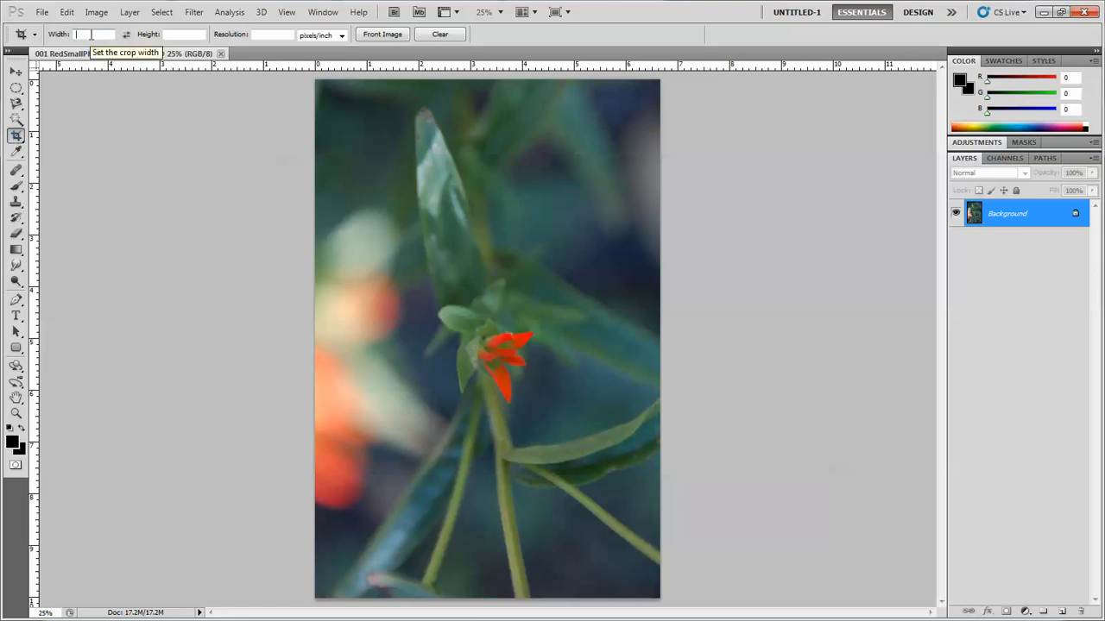
type("6")
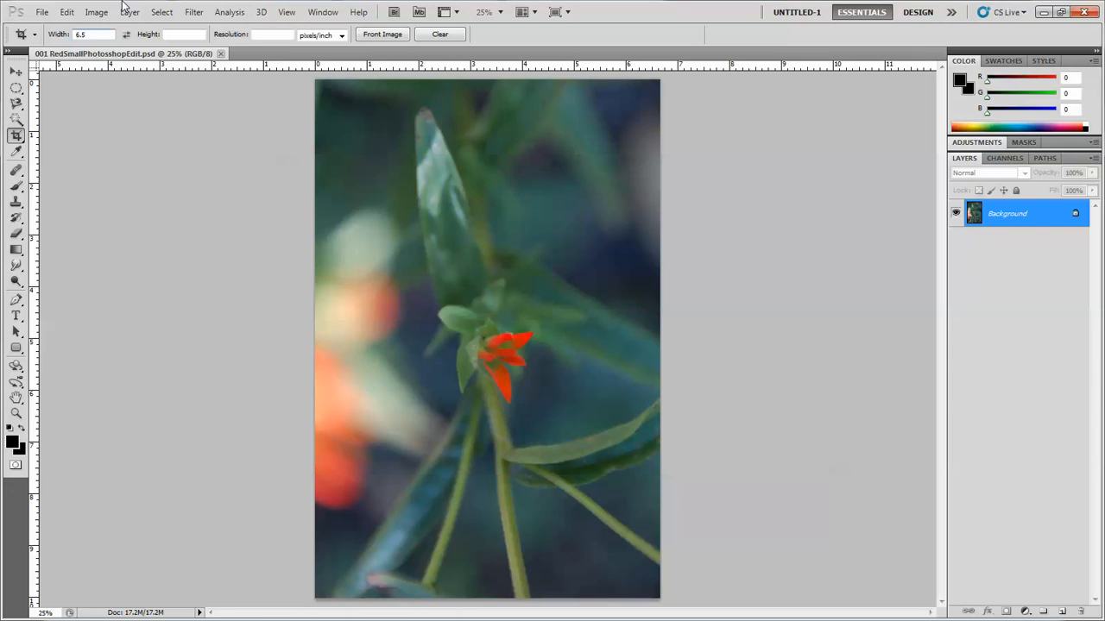
type(".5")
left_click(169, 33)
type("10")
left_click(270, 34)
type("300")
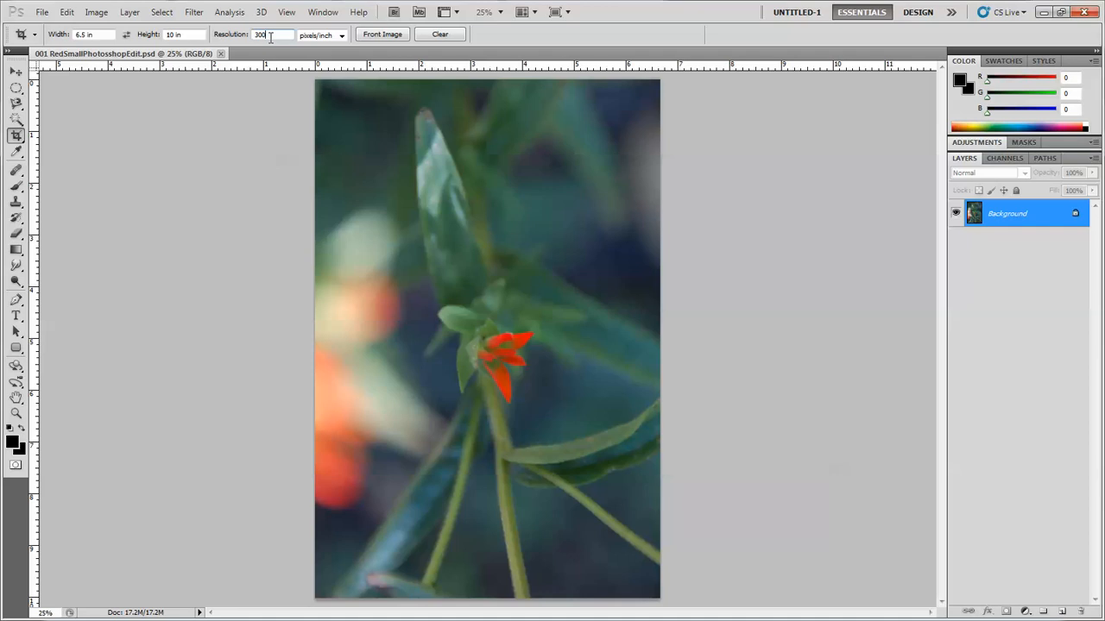
- Crop the photo to a frame around the red flower and its stem, committing the crop
left_click_drag(401, 266, 540, 423)
left_click_drag(424, 306, 515, 452)
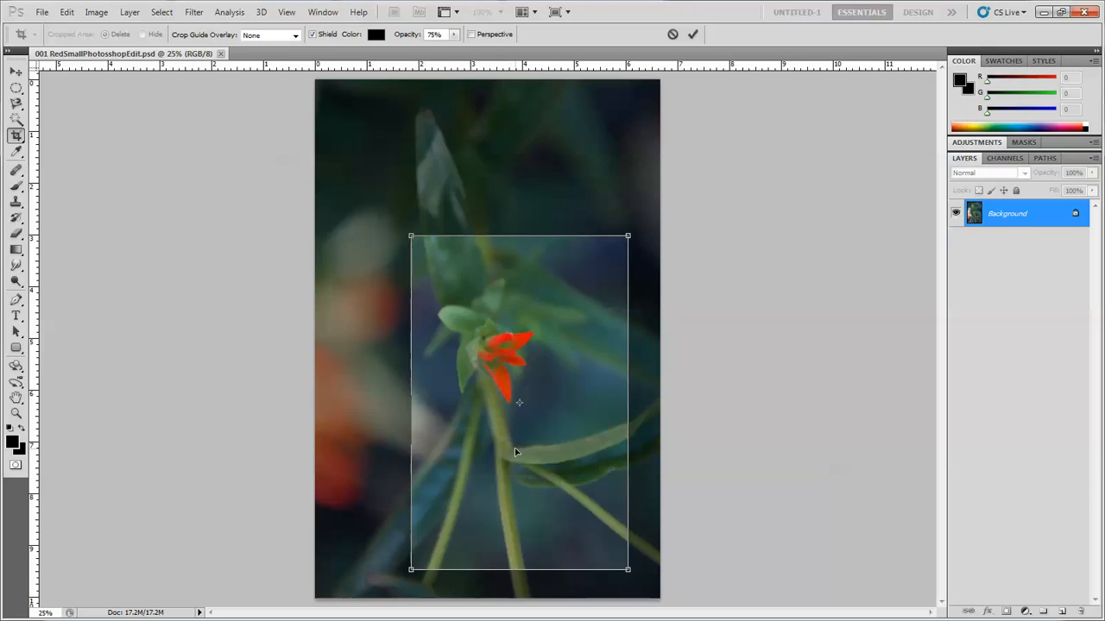
key("Return")
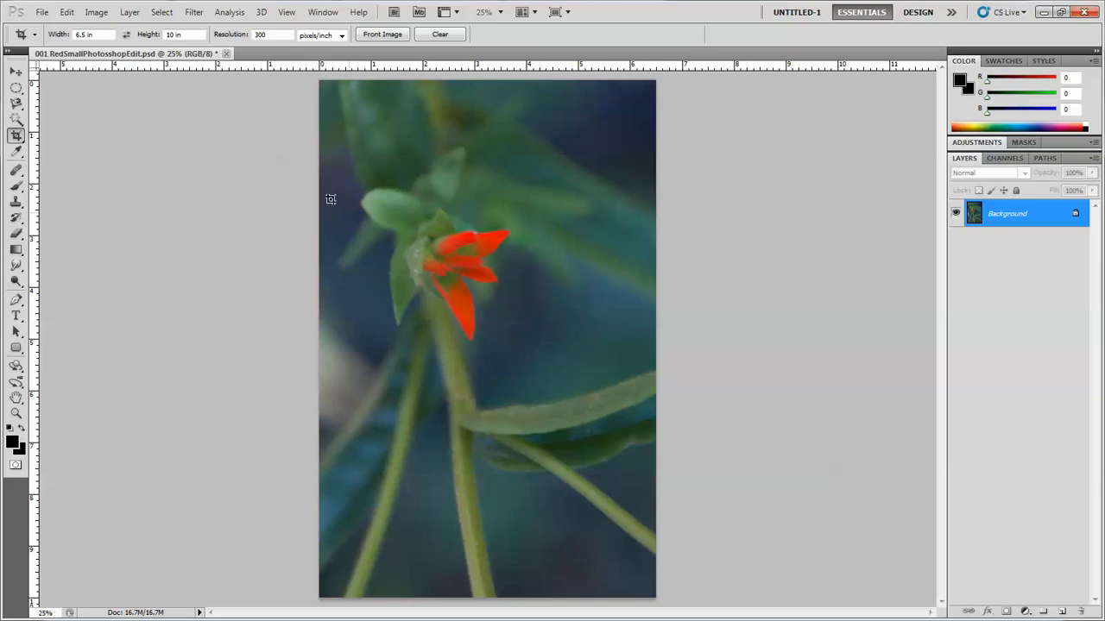
- Check the cropped image's pixel dimensions and resolution in the Image Size dialog
left_click(98, 14)
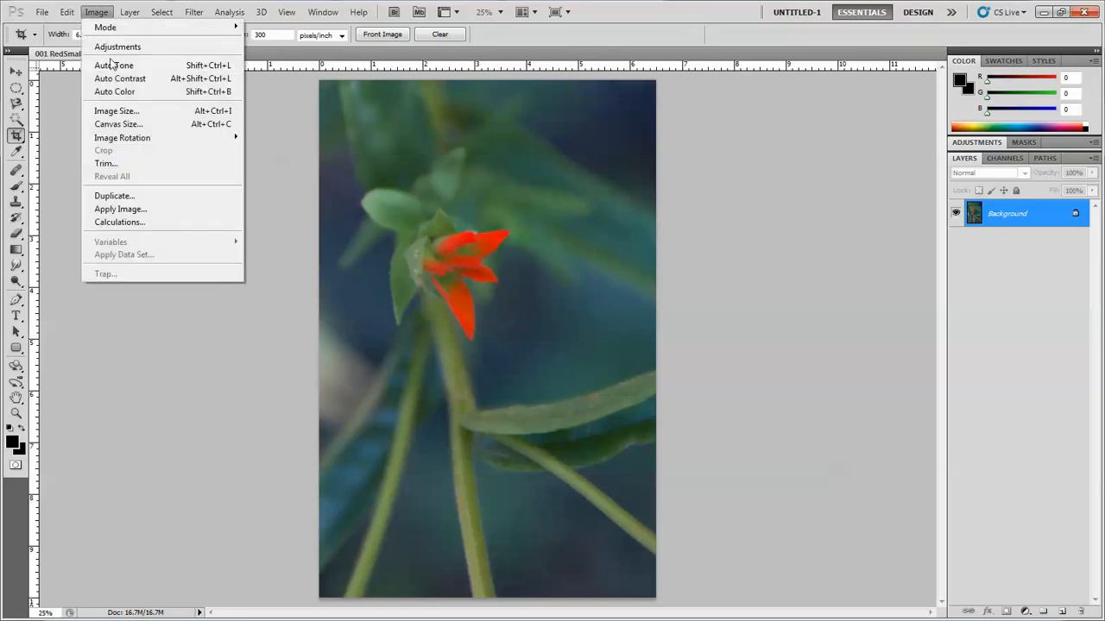
left_click(121, 112)
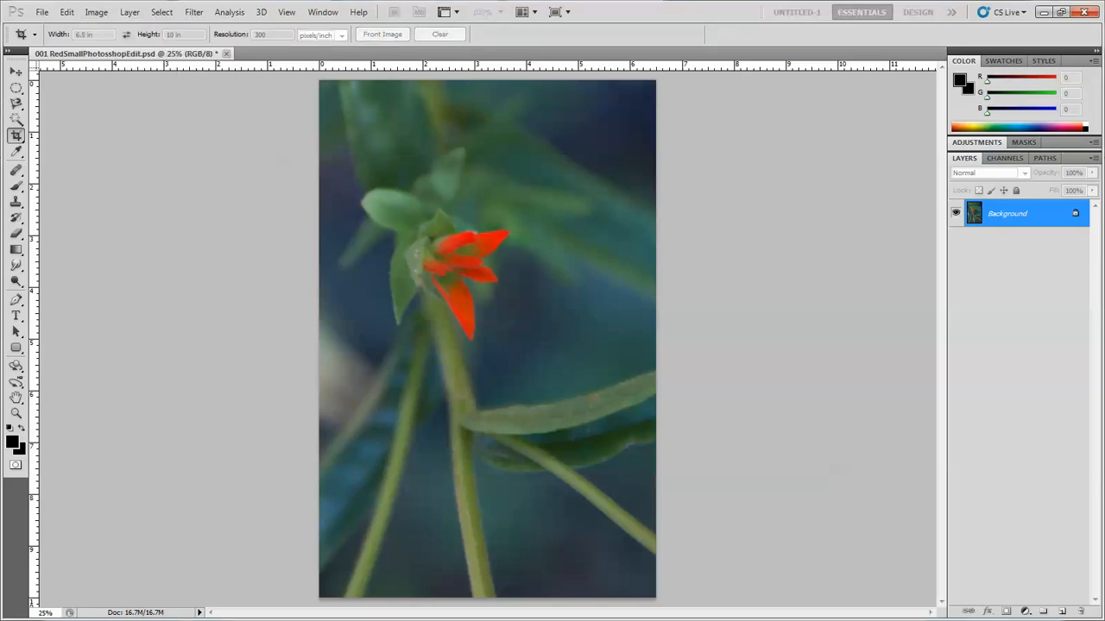
left_click_drag(308, 167, 394, 185)
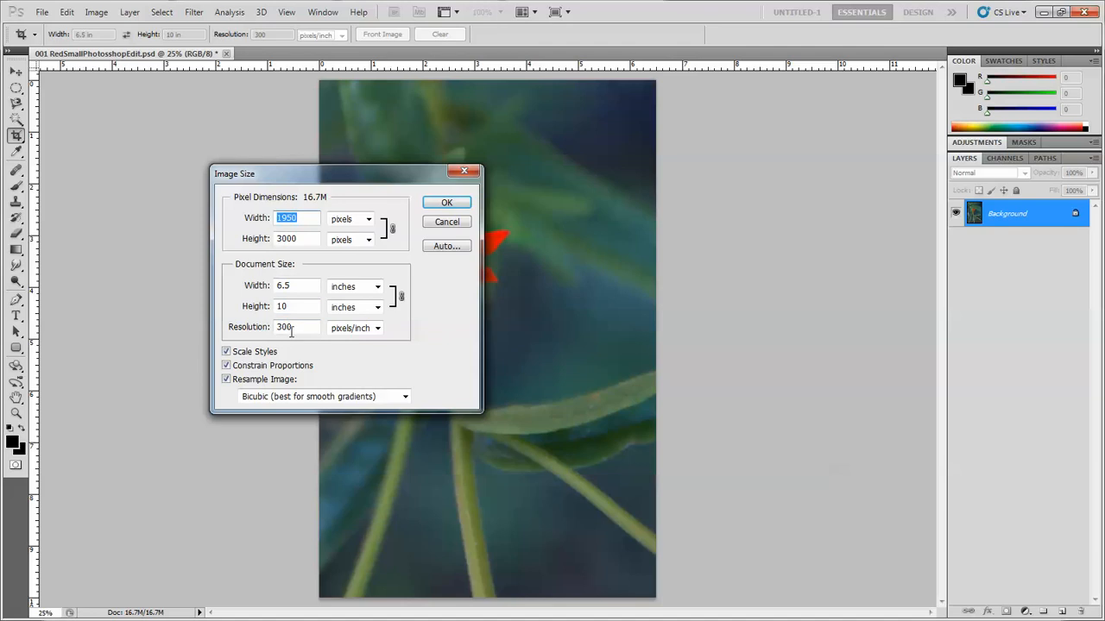
left_click_drag(359, 178, 0, 112)
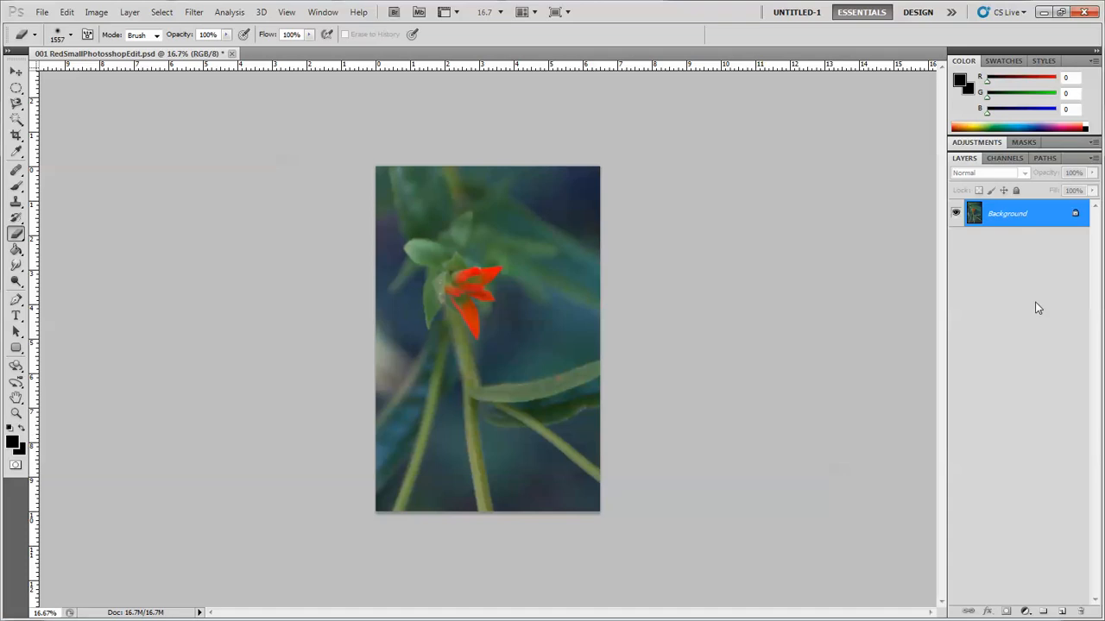
- Duplicate the Background layer and apply a Gaussian Blur to the copy
left_click_drag(1009, 221, 1064, 615)
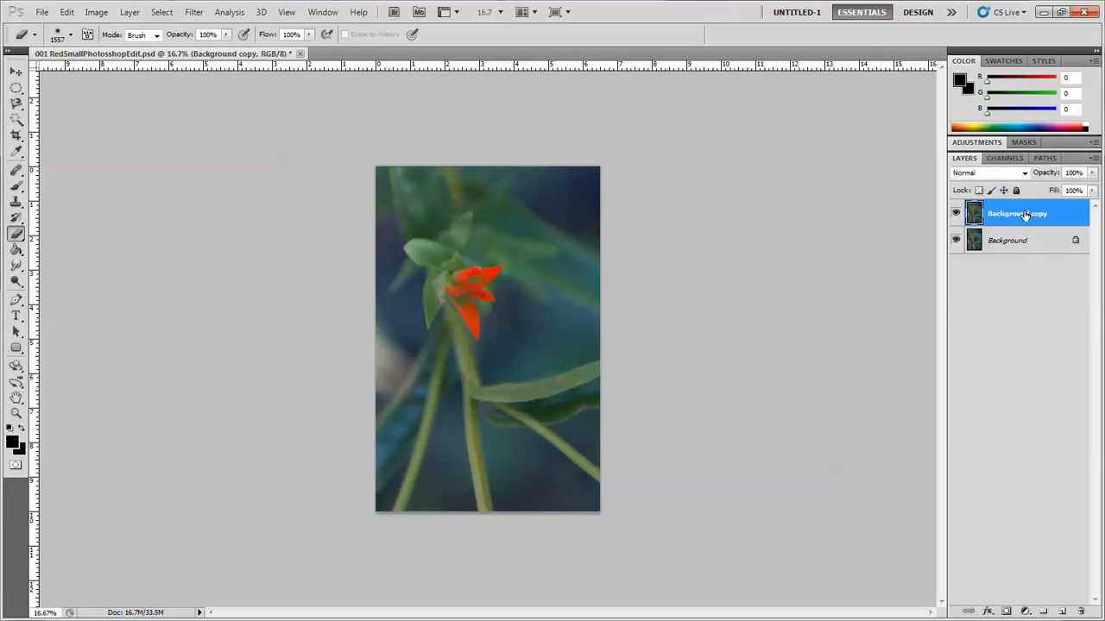
left_click(194, 13)
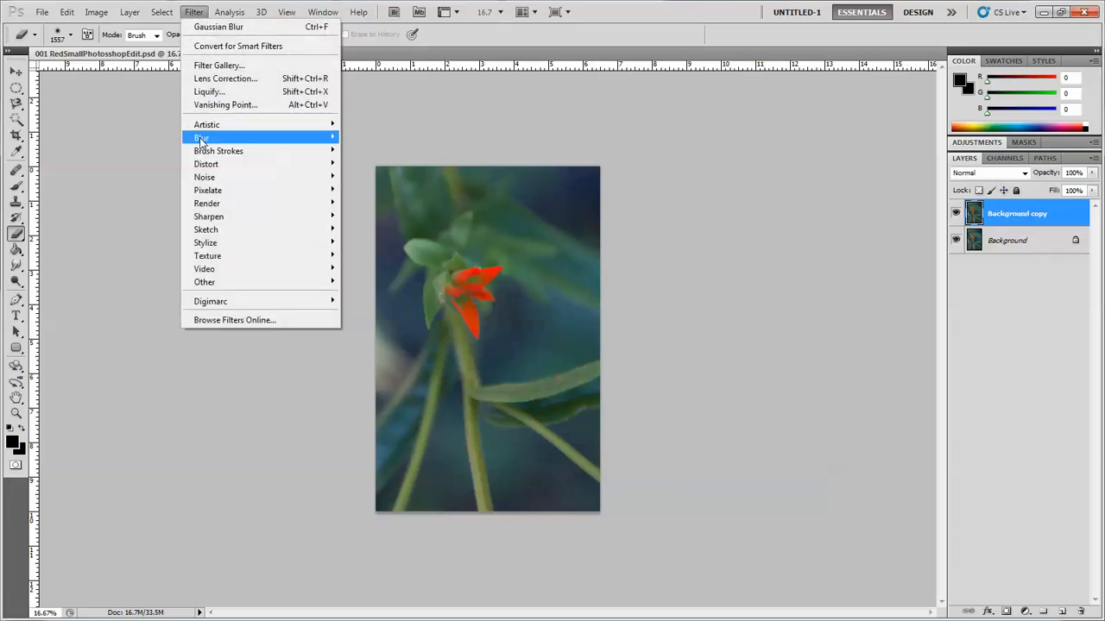
mouse_move(200, 138)
left_click(144, 194)
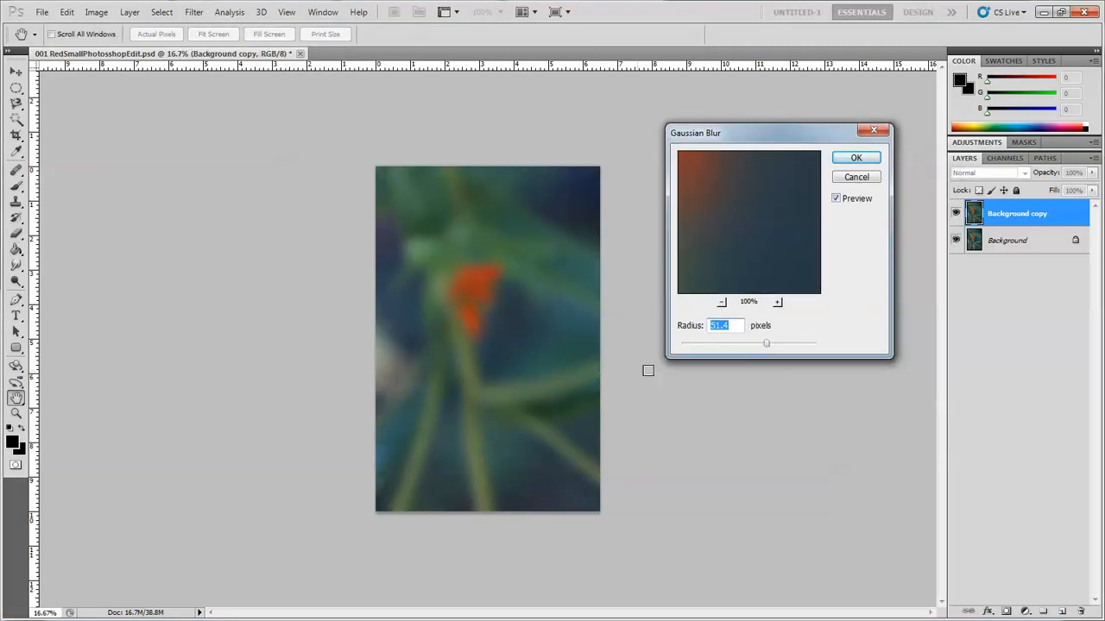
mouse_move(767, 347)
left_mouse_down()
mouse_move(744, 347)
mouse_move(771, 346)
left_mouse_up()
left_click(857, 159)
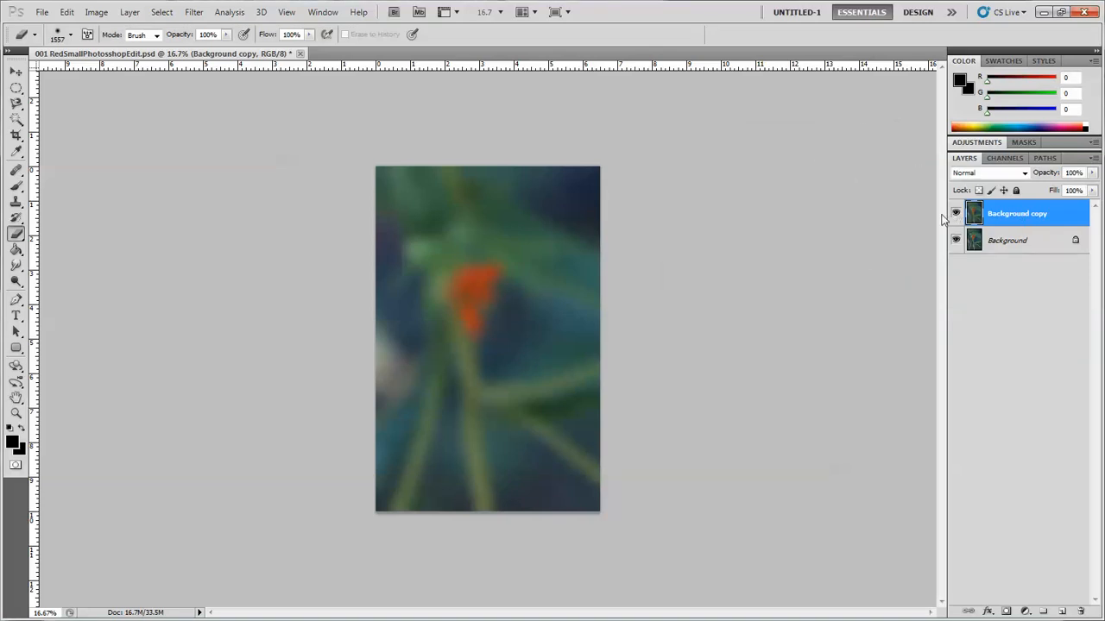
- Toggle the blurred copy layer's visibility to compare it with the original
left_click(956, 215)
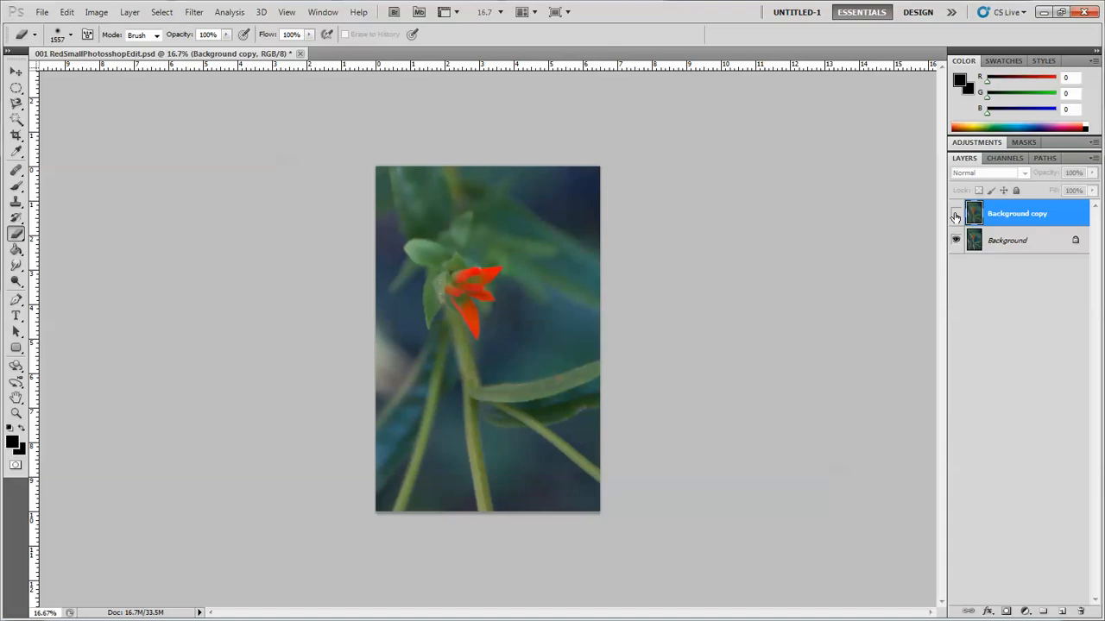
left_click(955, 215)
left_click(956, 214)
left_click(956, 215)
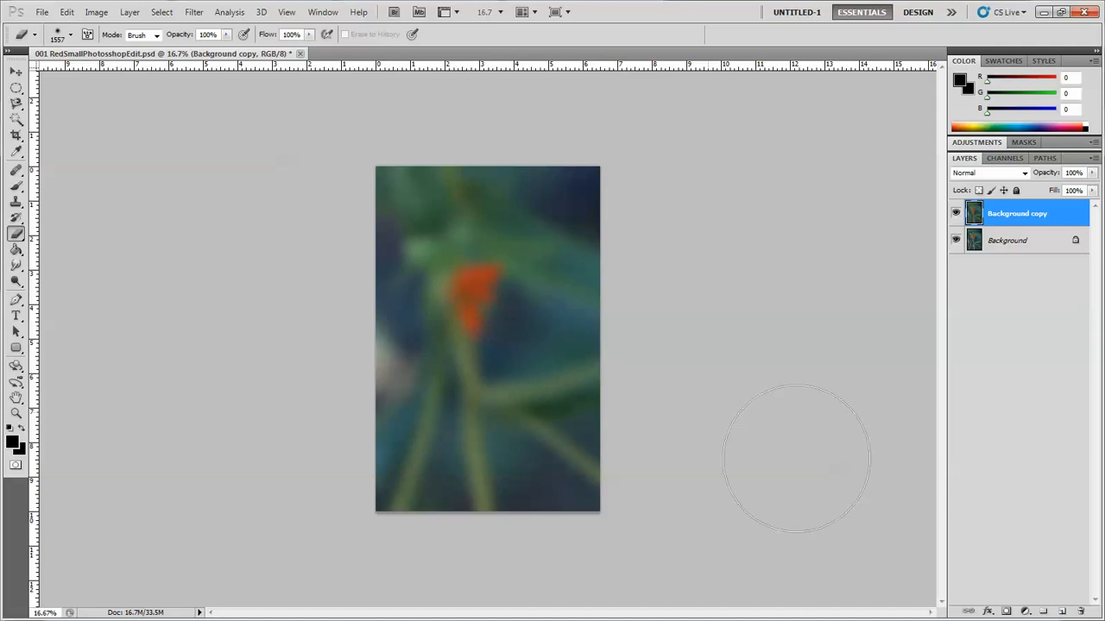
- Add a layer mask to the blurred copy and brush black over the flower to reveal it sharply
left_click(1006, 612)
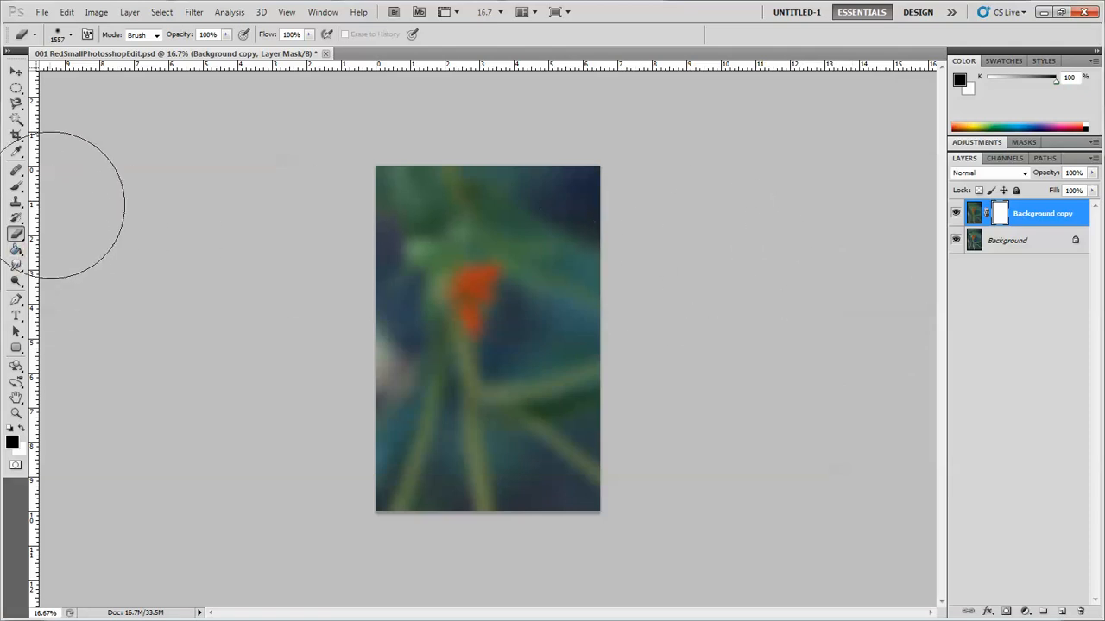
left_click(17, 188)
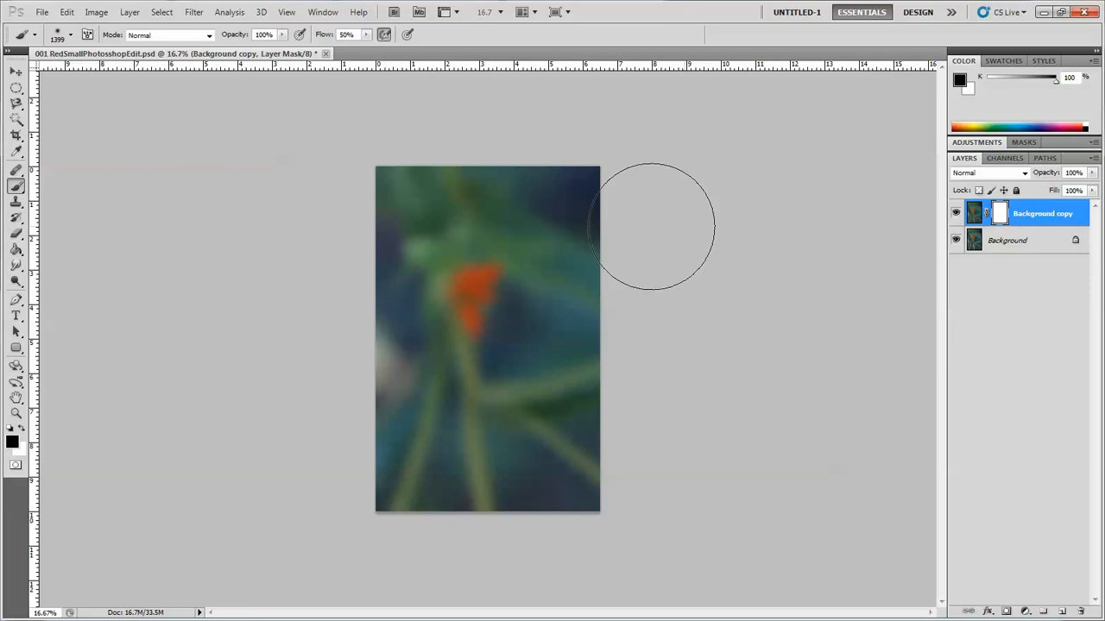
mouse_move(486, 201)
left_mouse_down()
mouse_move(377, 220)
mouse_move(616, 241)
mouse_move(432, 242)
mouse_move(451, 268)
mouse_move(569, 280)
mouse_move(459, 286)
mouse_move(396, 314)
mouse_move(537, 320)
left_mouse_up()
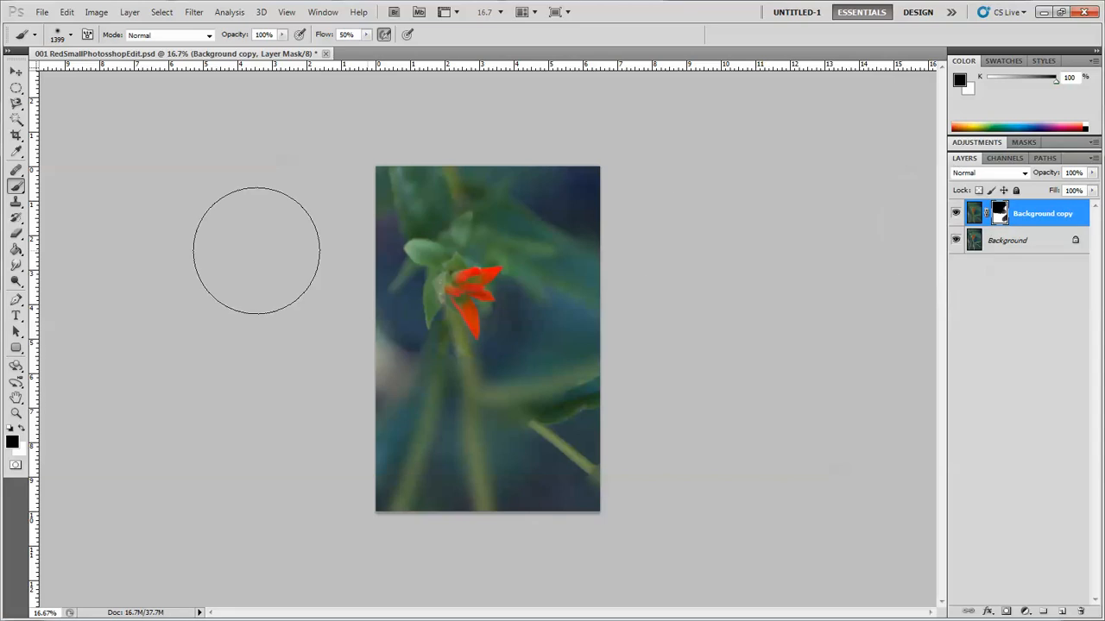
- Fill the whole layer mask with black using the Paint Bucket tool
left_click(19, 251)
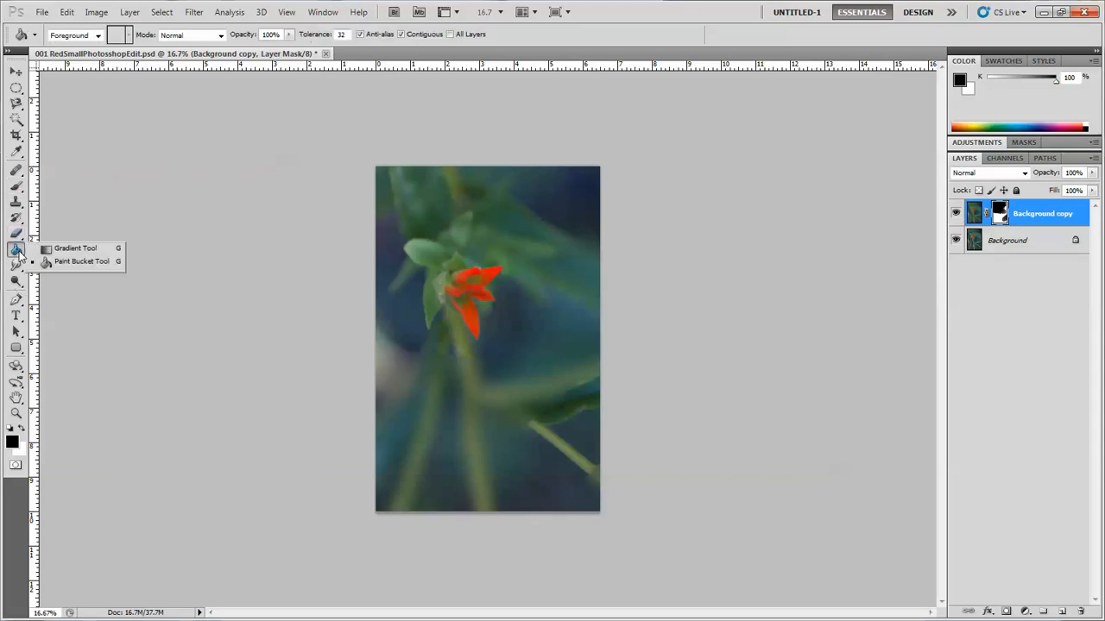
left_click(73, 264)
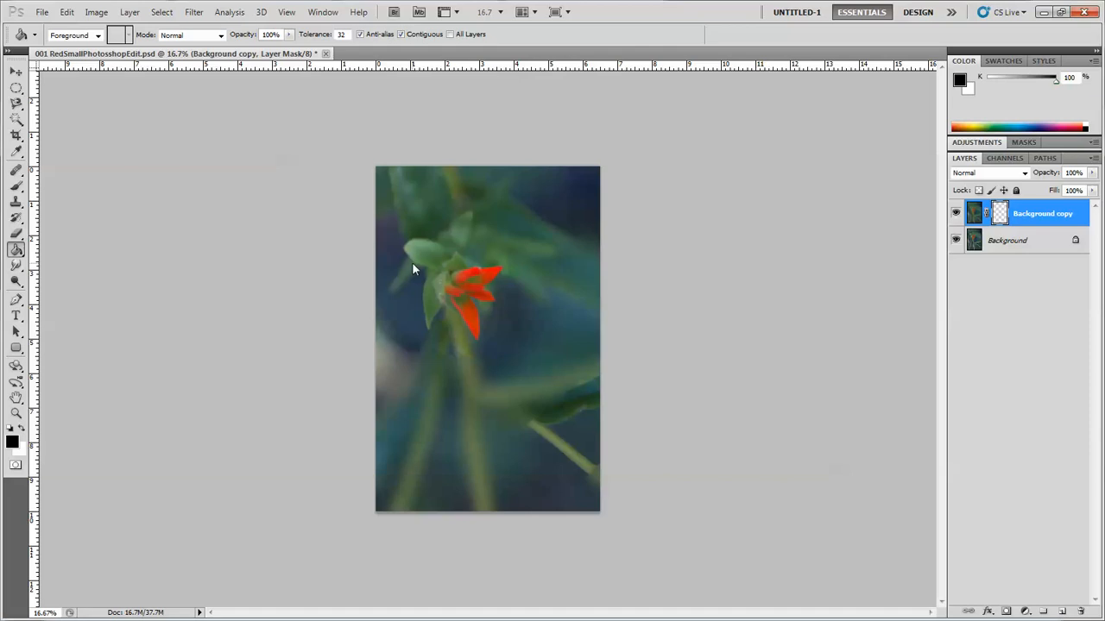
left_click(412, 401)
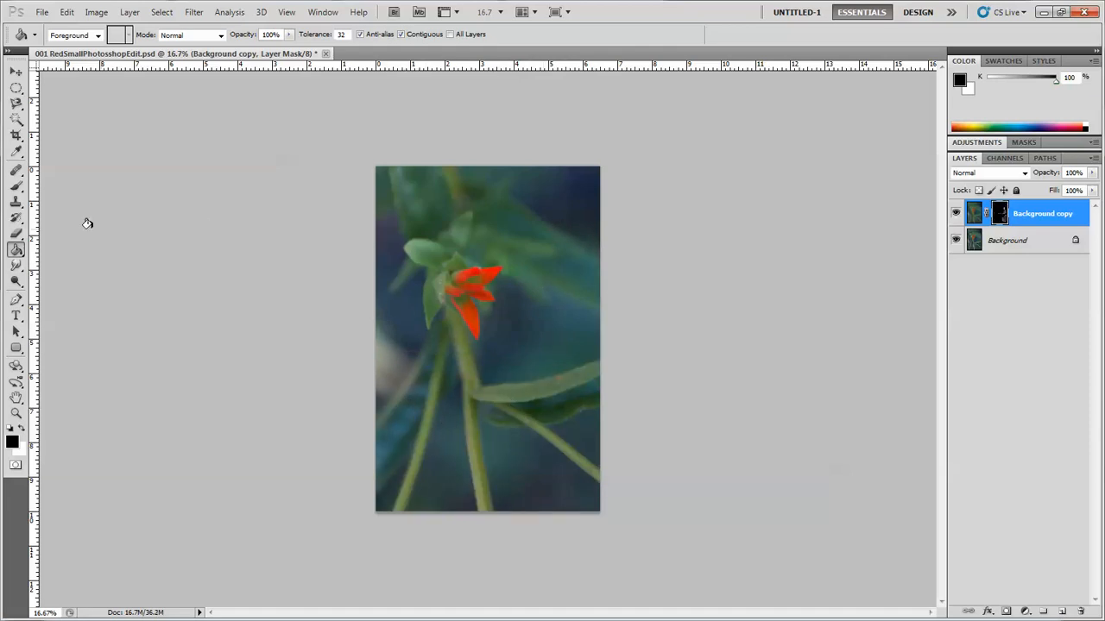
- Switch to the Eraser with a soft 1557 px, 7% hardness tip and erase the mask around the edges to reveal the blur, leaving the flower sharp
left_click(17, 187)
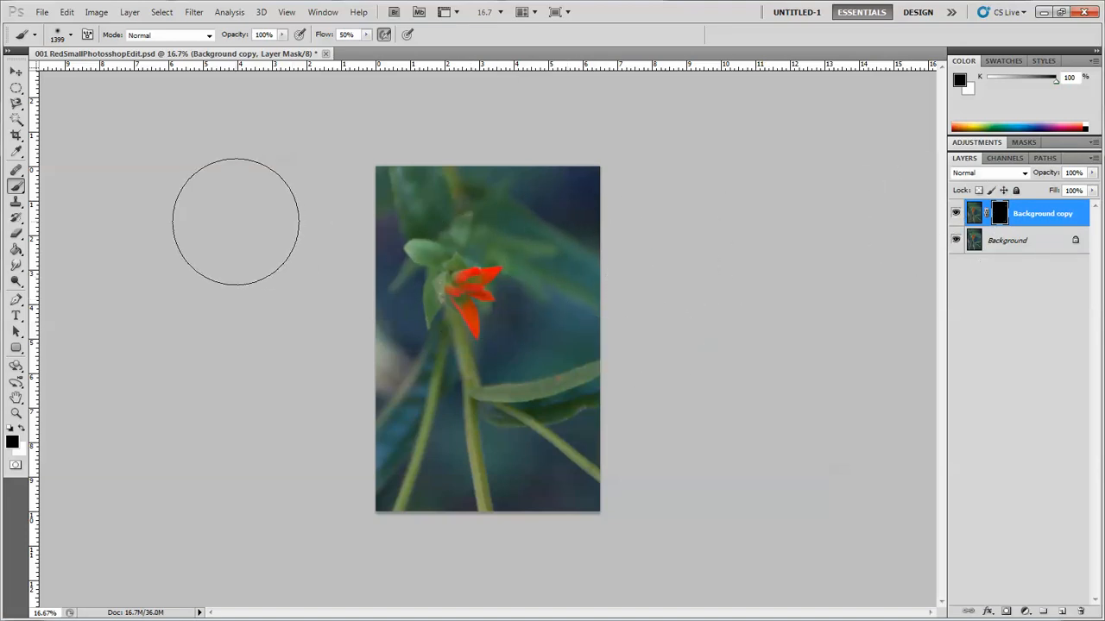
left_click(17, 233)
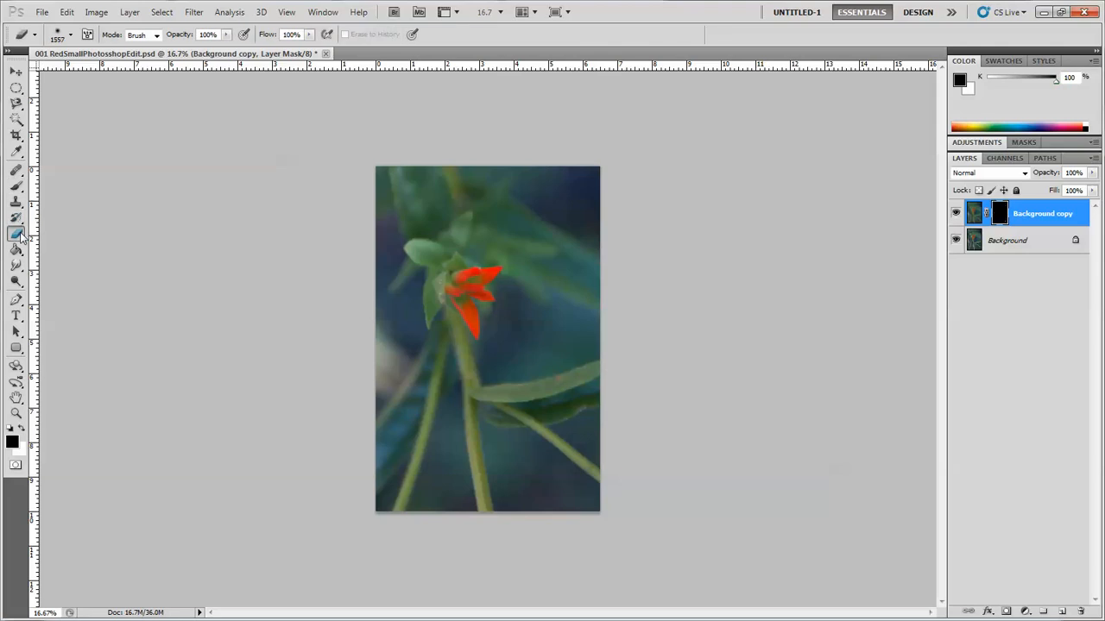
left_click(71, 36)
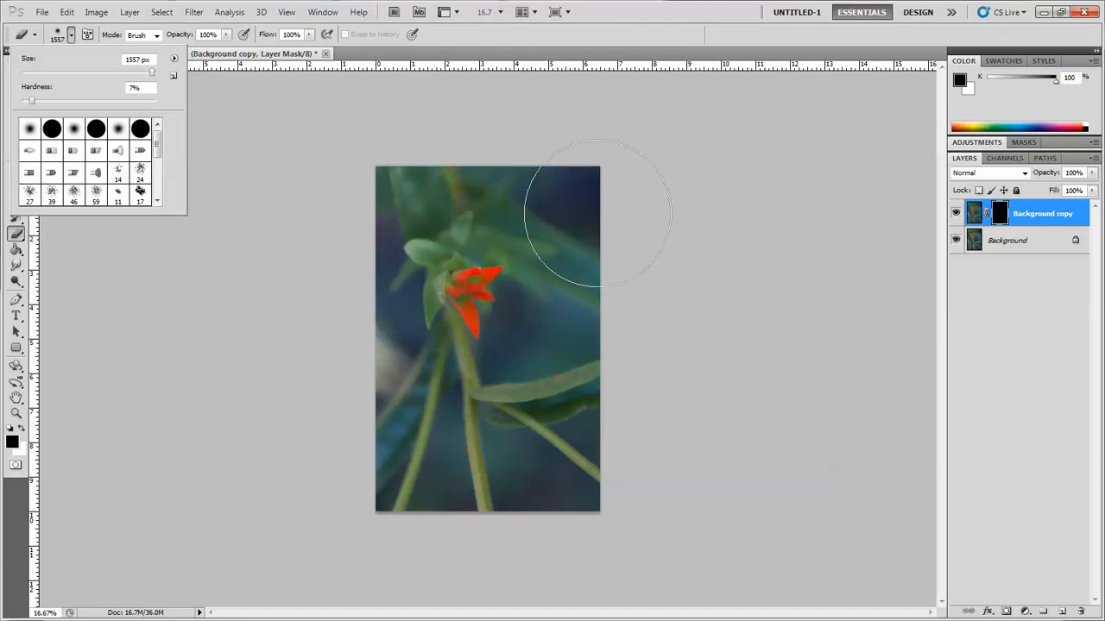
mouse_move(648, 206)
left_mouse_down()
mouse_move(633, 345)
mouse_move(550, 503)
mouse_move(348, 524)
left_mouse_up()
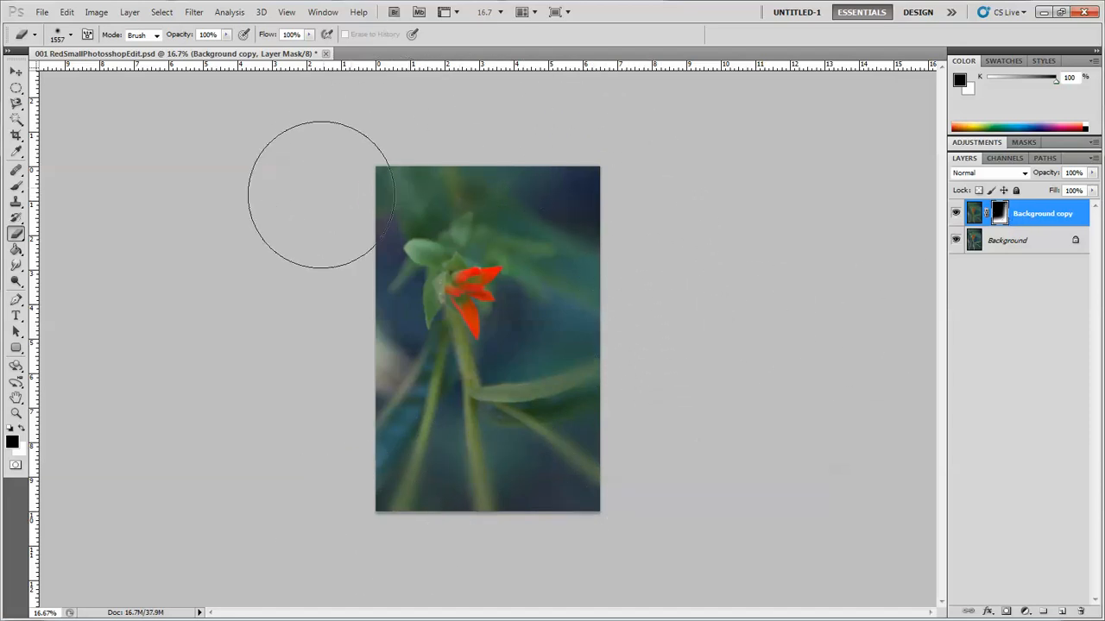
mouse_move(321, 195)
left_mouse_down()
mouse_move(318, 329)
mouse_move(335, 430)
mouse_move(372, 460)
mouse_move(427, 467)
left_mouse_up()
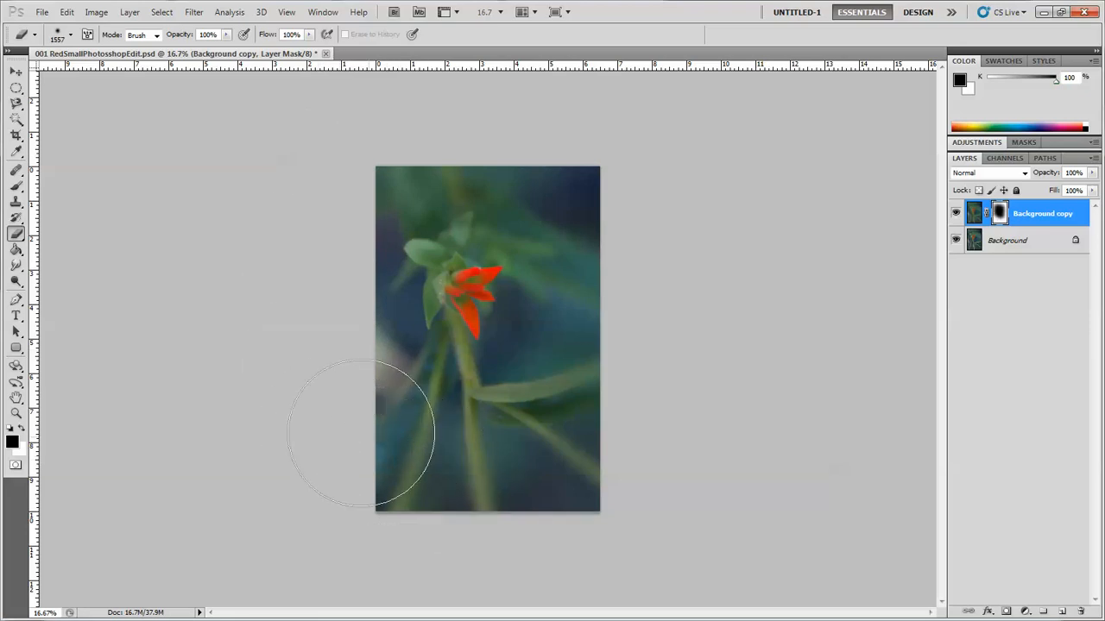
mouse_move(360, 433)
left_mouse_down()
mouse_move(464, 456)
mouse_move(572, 446)
mouse_move(484, 447)
mouse_move(582, 423)
mouse_move(641, 285)
left_mouse_up()
mouse_move(609, 163)
left_mouse_down()
mouse_move(516, 129)
mouse_move(609, 271)
mouse_move(614, 347)
mouse_move(478, 449)
left_mouse_up()
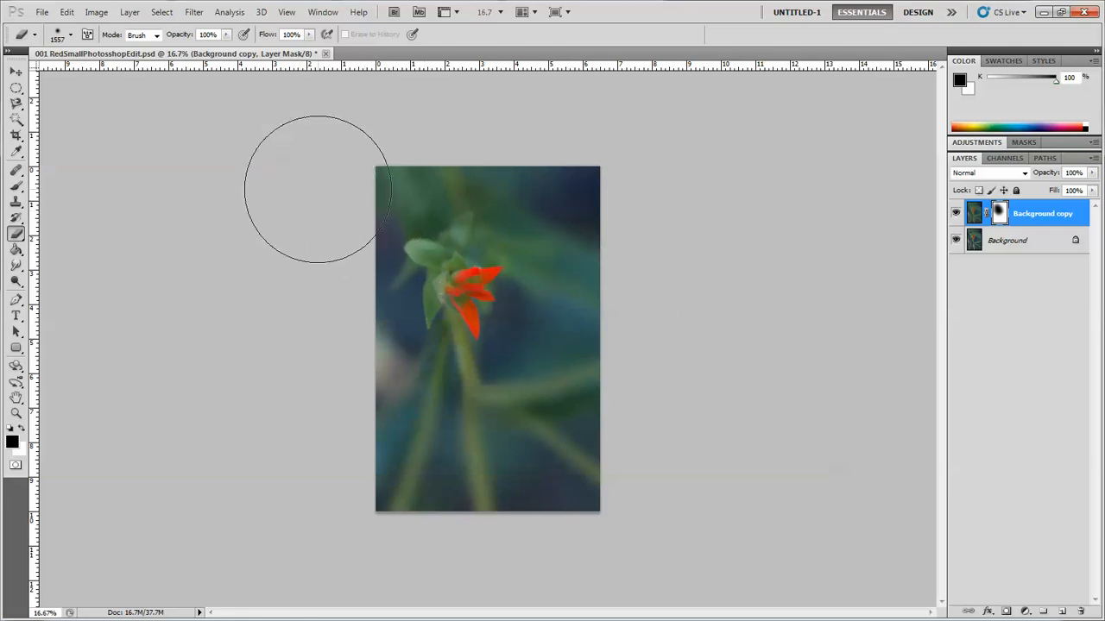
- Save the PSD file, keeping Maximize Compatibility on
left_click(42, 13)
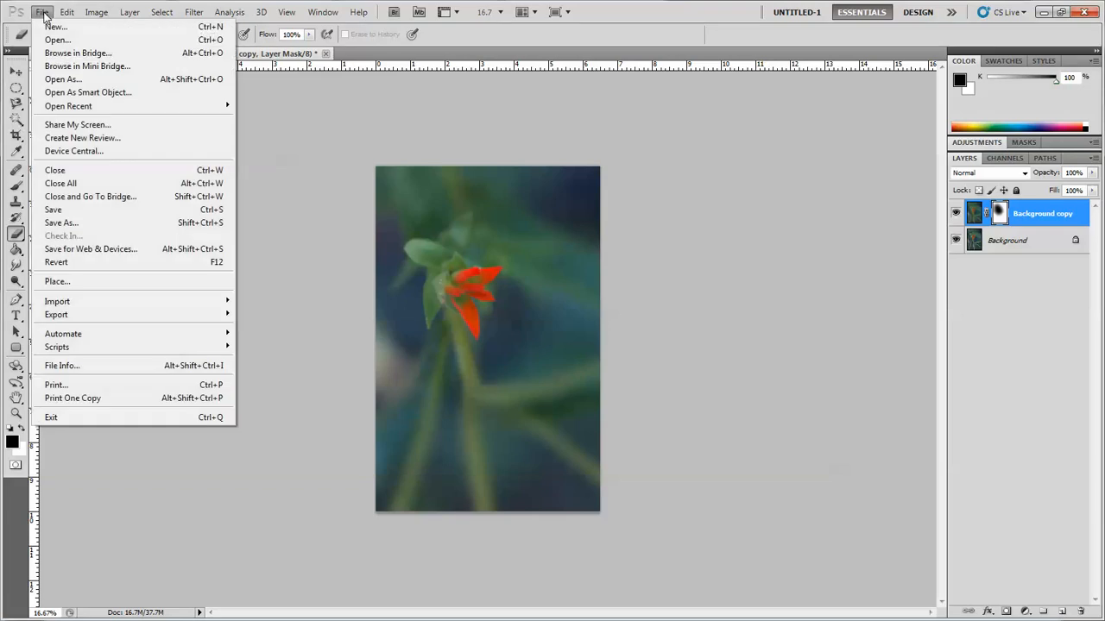
left_click(48, 214)
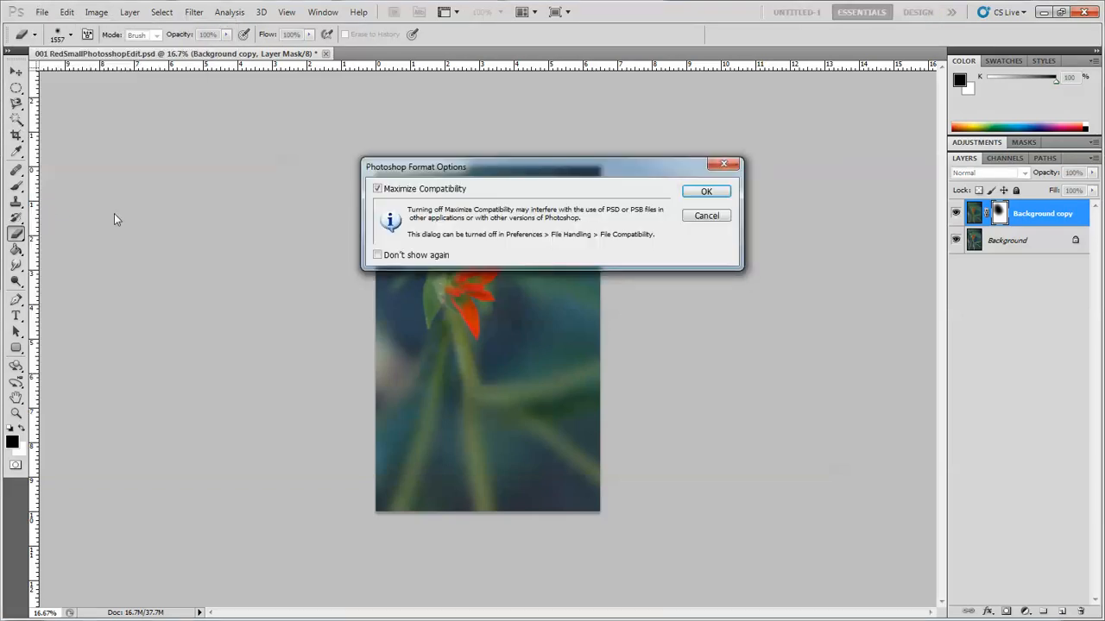
left_click(711, 191)
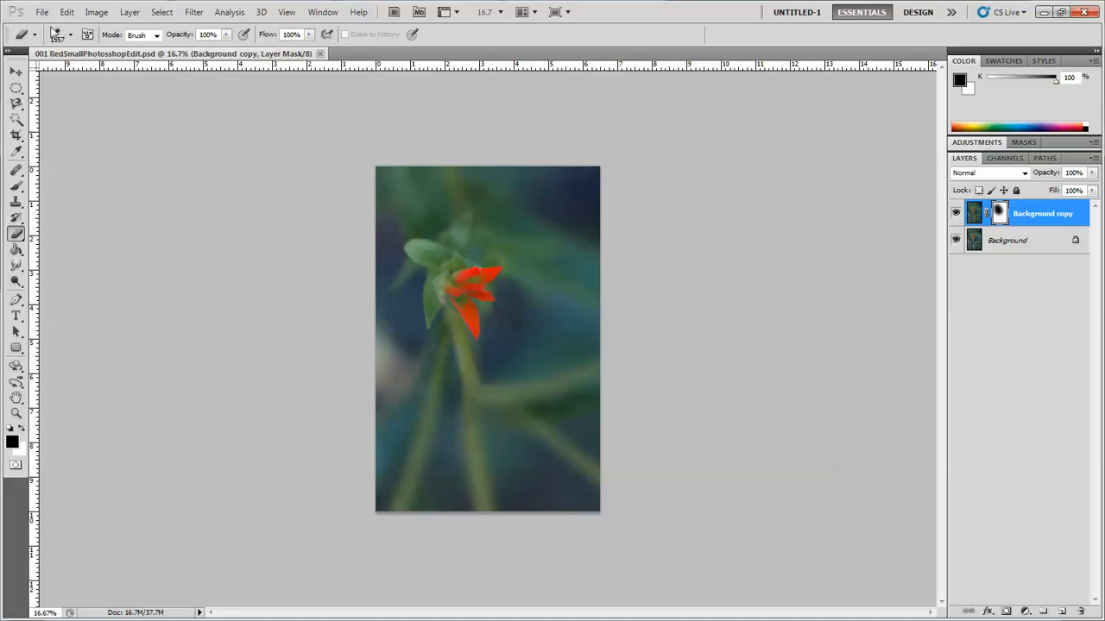
- Save a JPEG copy named 001 RedSmallPhotosshopEdit.jpg at quality 12 (Maximum)
left_click(41, 14)
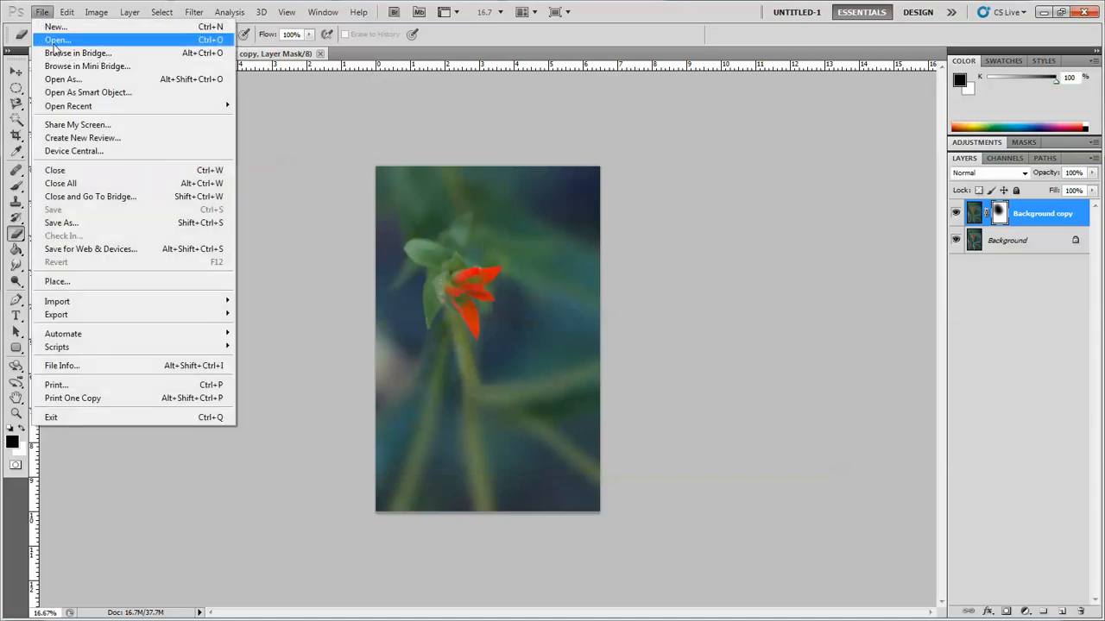
left_click(72, 226)
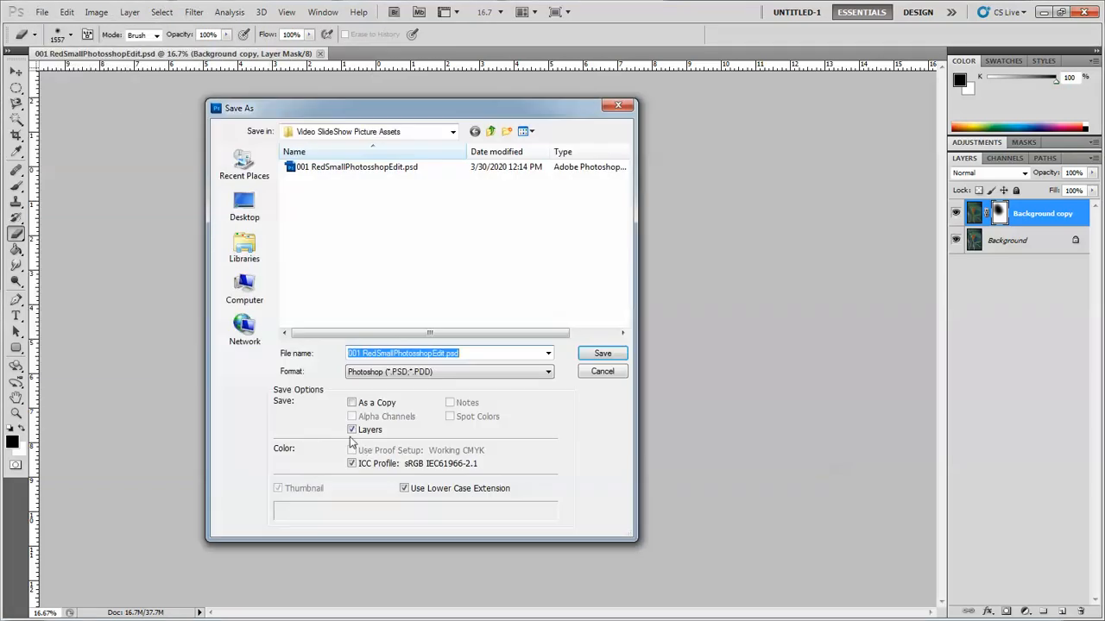
left_click(509, 372)
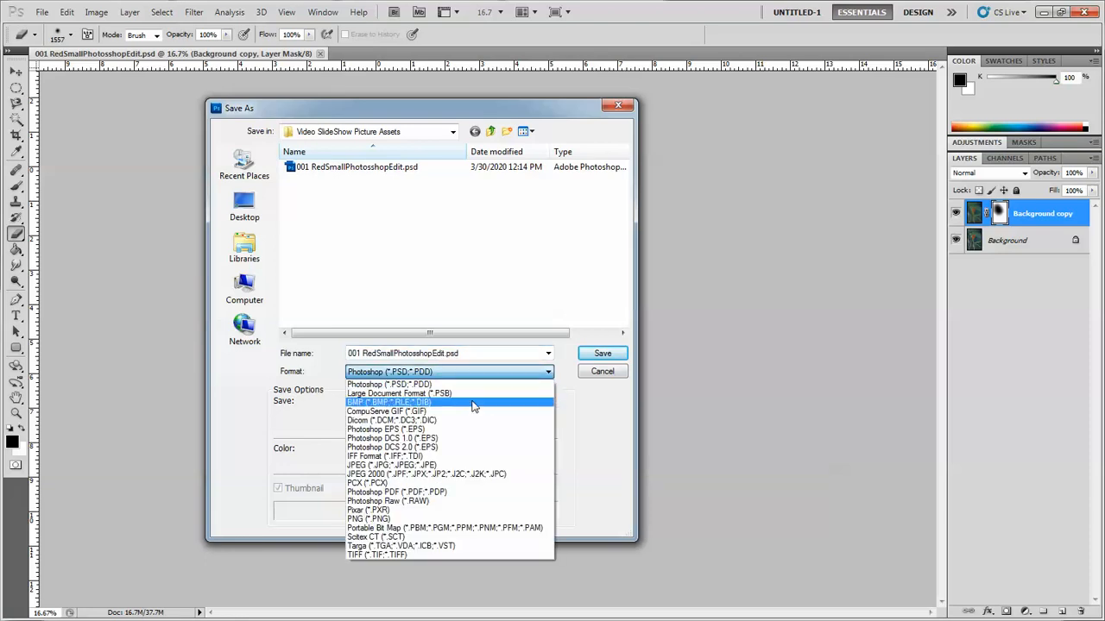
left_click(404, 467)
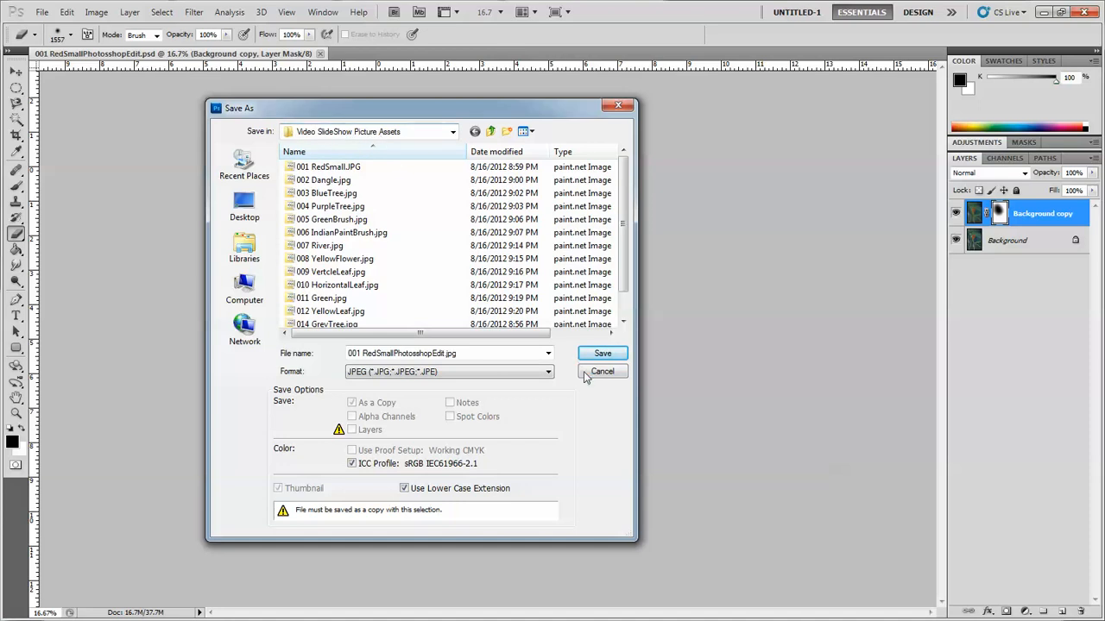
left_click(603, 354)
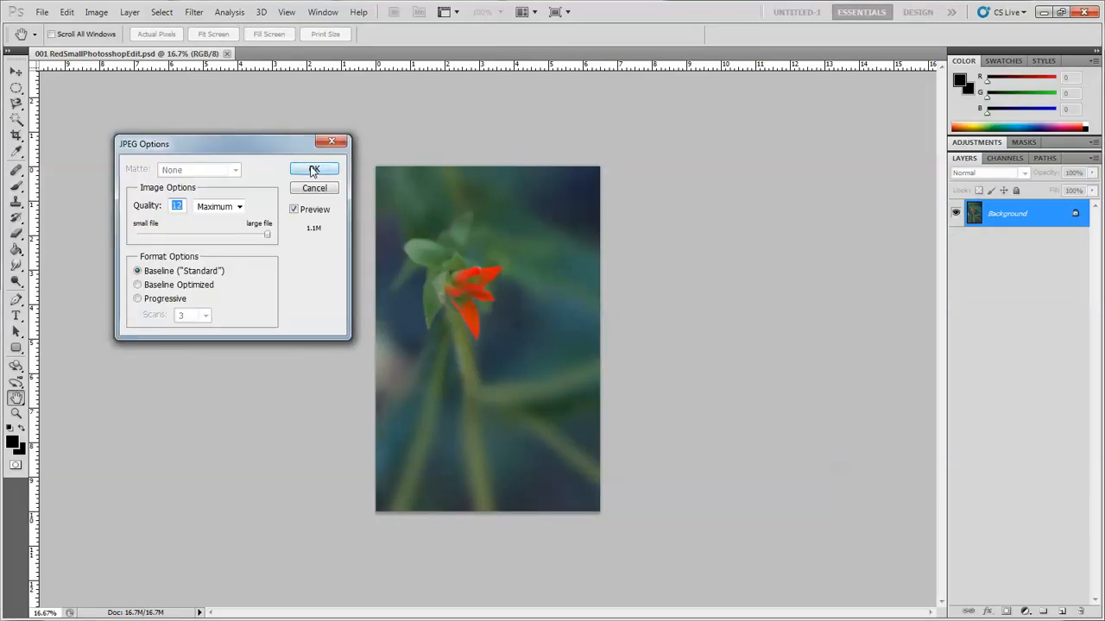
left_click(313, 170)
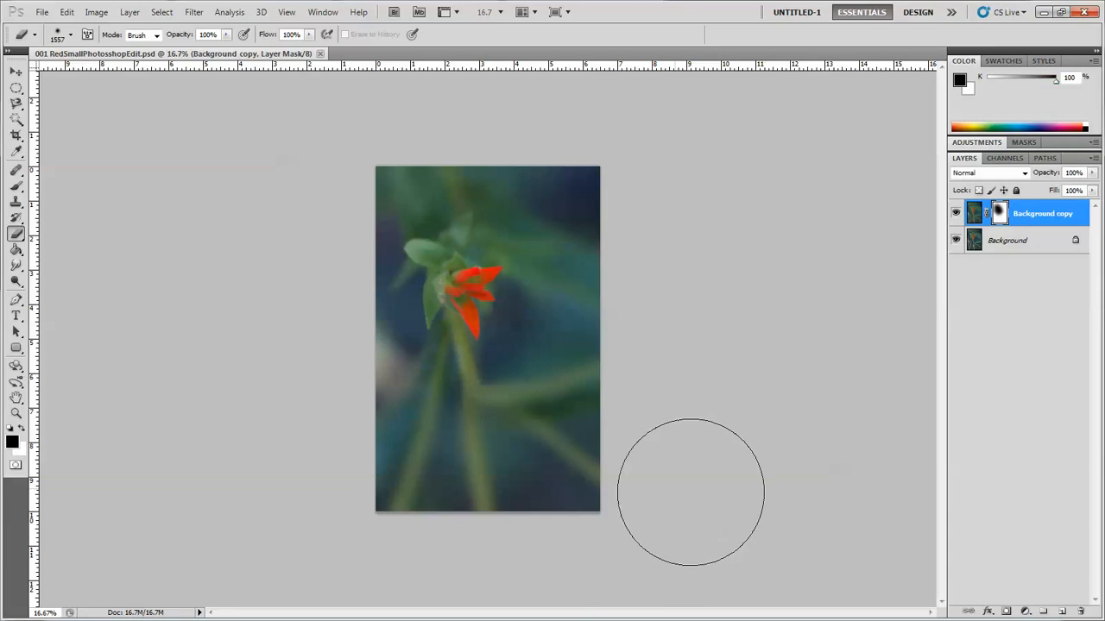